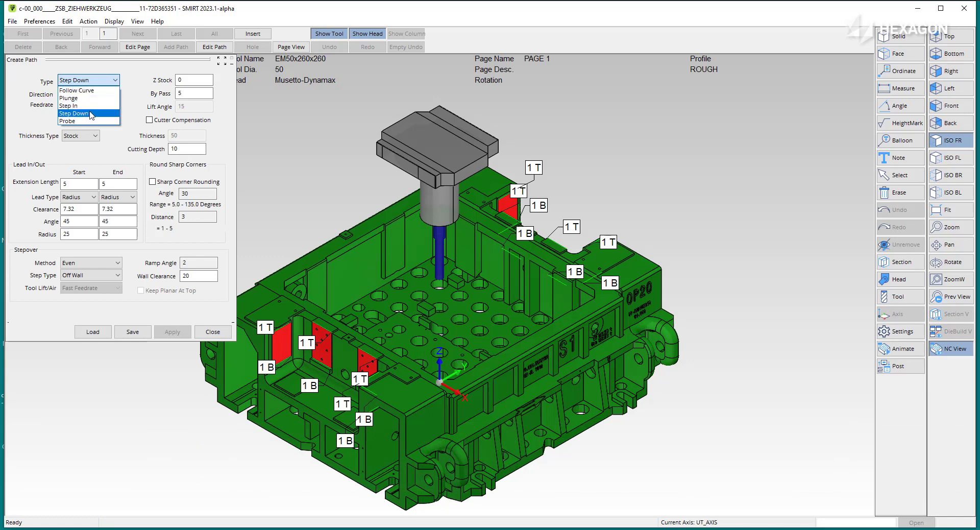
Step: Create a Step Down path with By Pass 0 and cutting depth 10 on the bottom curve of the middle red wall face
left_click(88, 113)
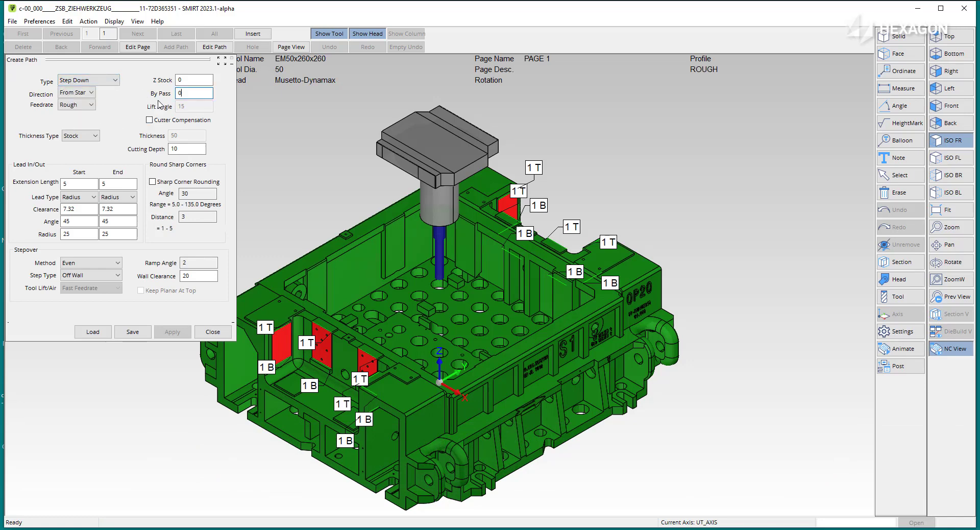
left_click(328, 366)
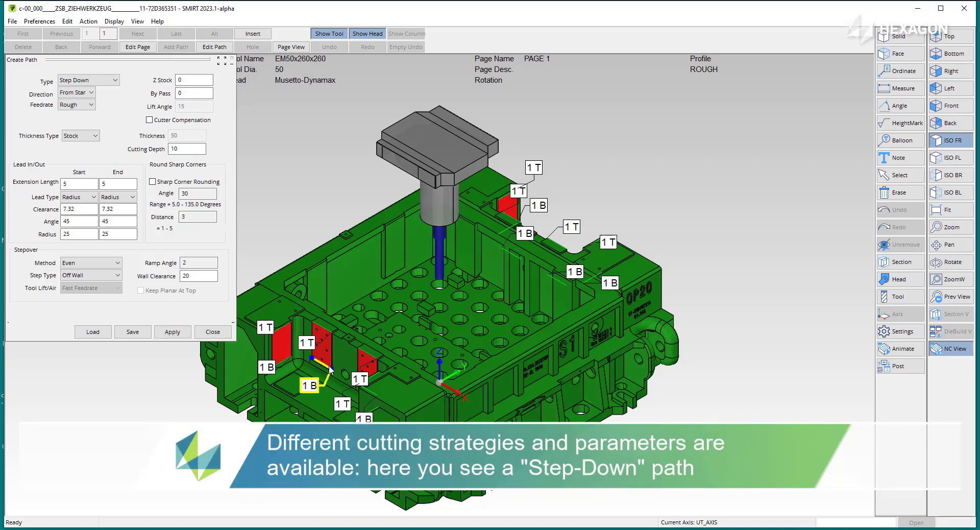
left_click(172, 331)
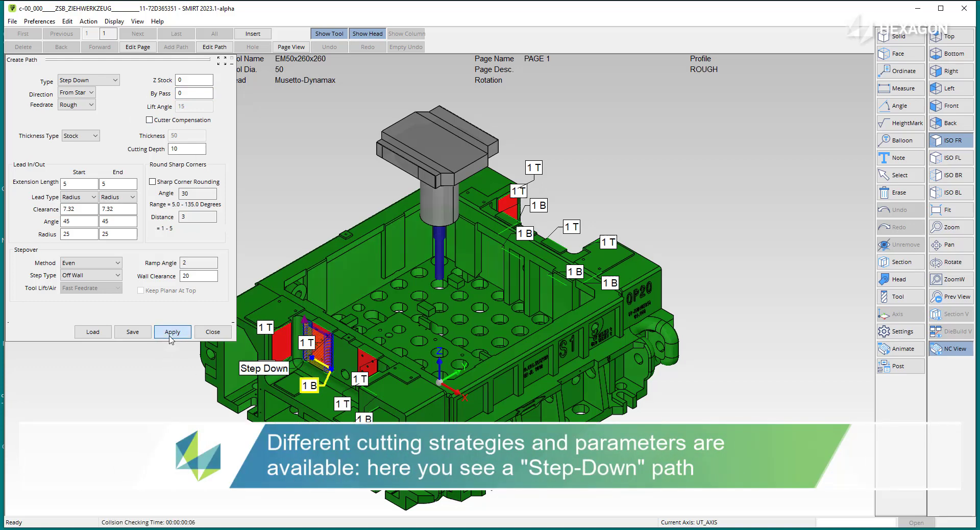
left_click(224, 336)
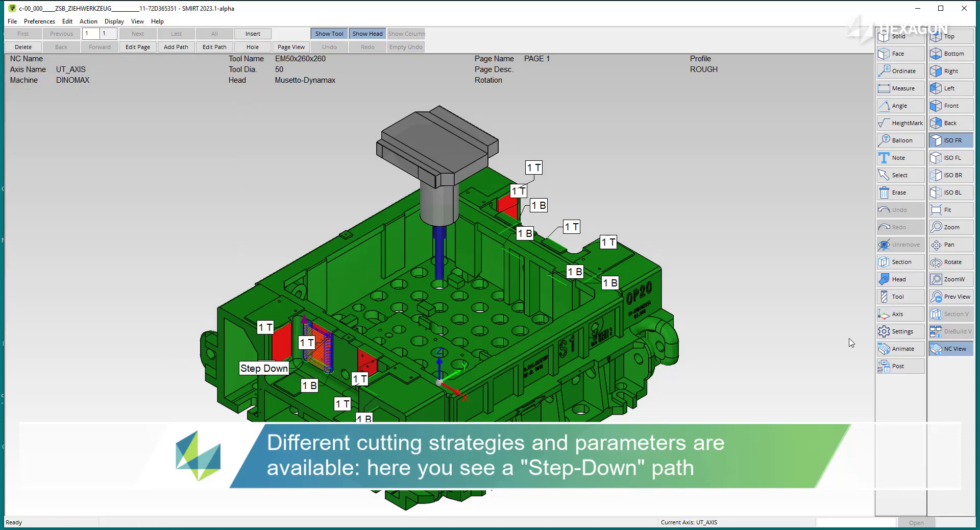
Step: Examine the Step Down toolpath up close and play its machining animation
scroll(367, 345, "up", 3)
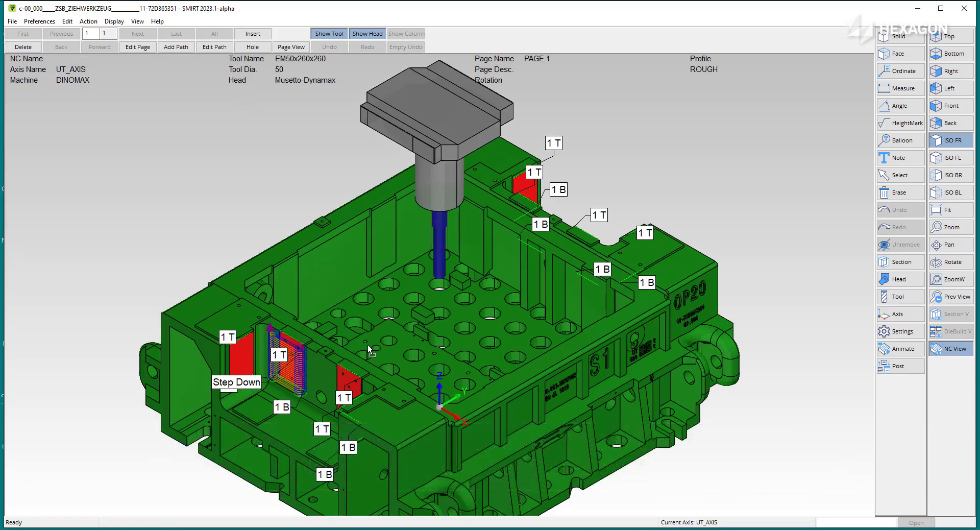
scroll(495, 296, "up", 5)
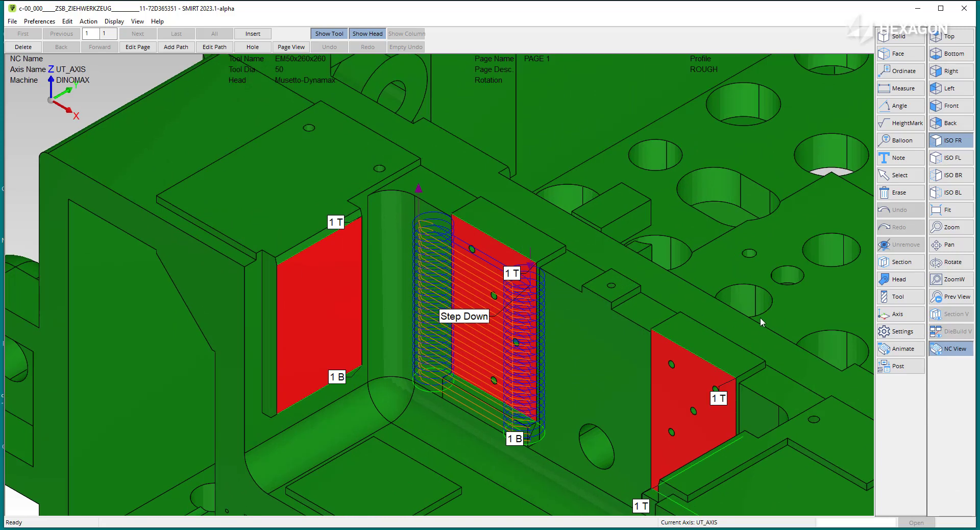
left_click(901, 349)
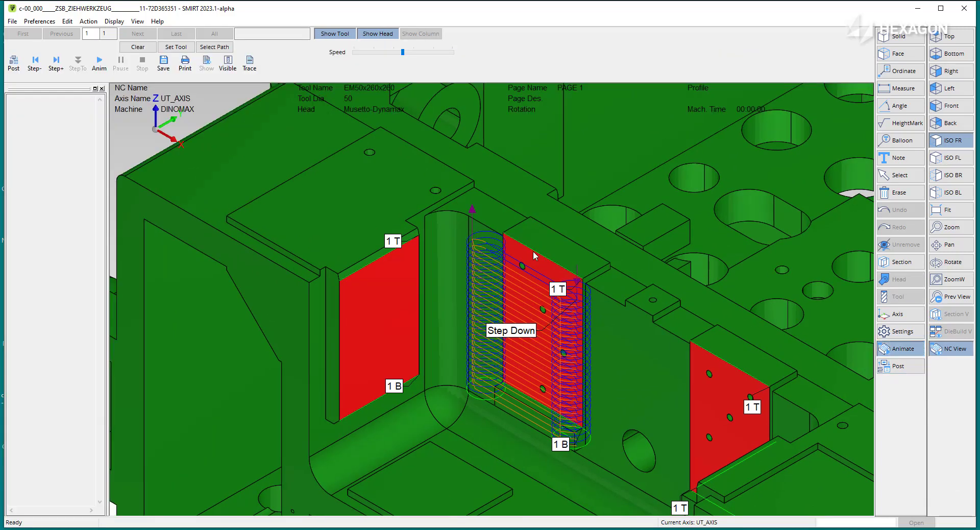
left_click(100, 63)
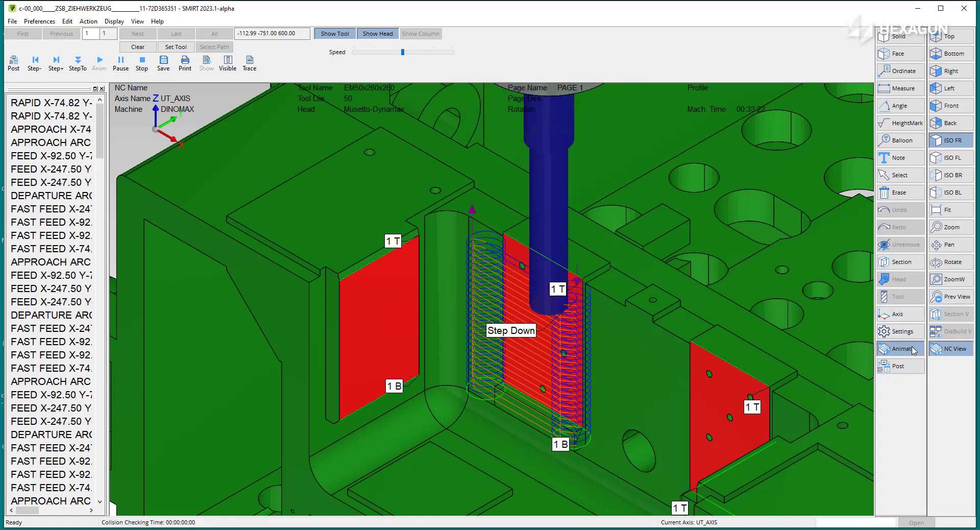
left_click(912, 350)
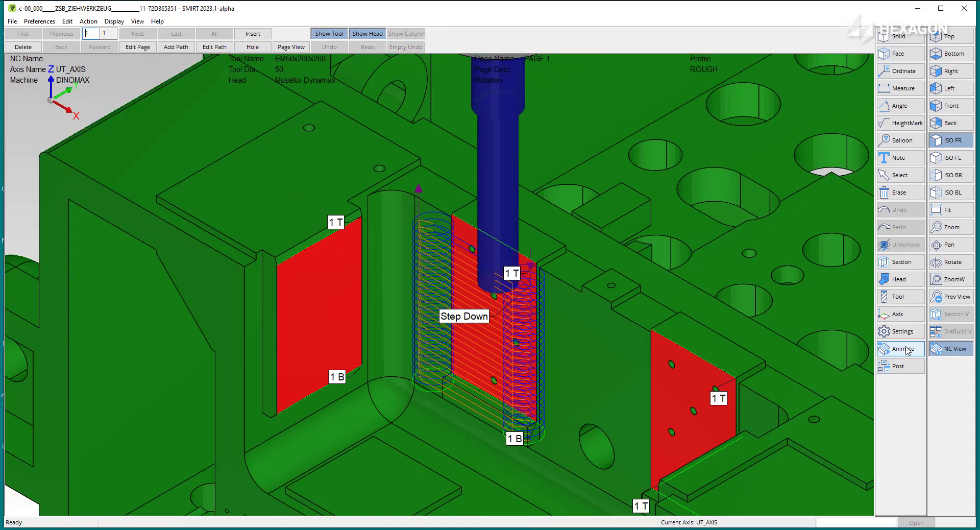
Step: Add a Plunge path with By Pass 10 and stepover 5 on the bottom curve of the leftmost red wall face
left_click(175, 47)
left_click(106, 81)
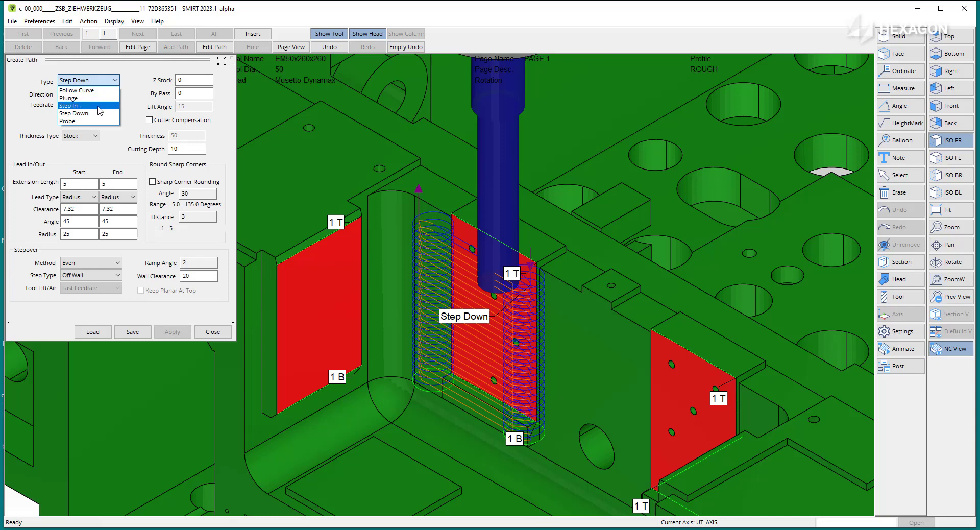
left_click(98, 98)
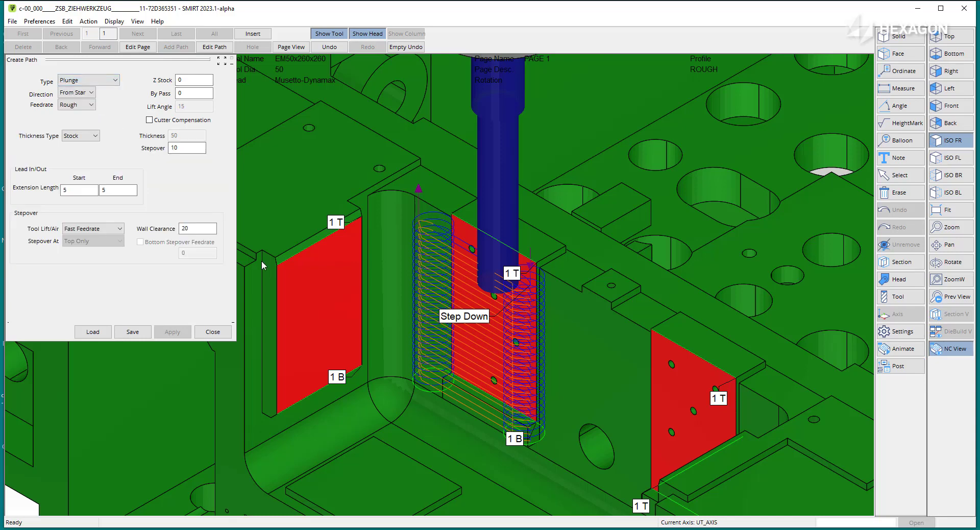
left_click(358, 369)
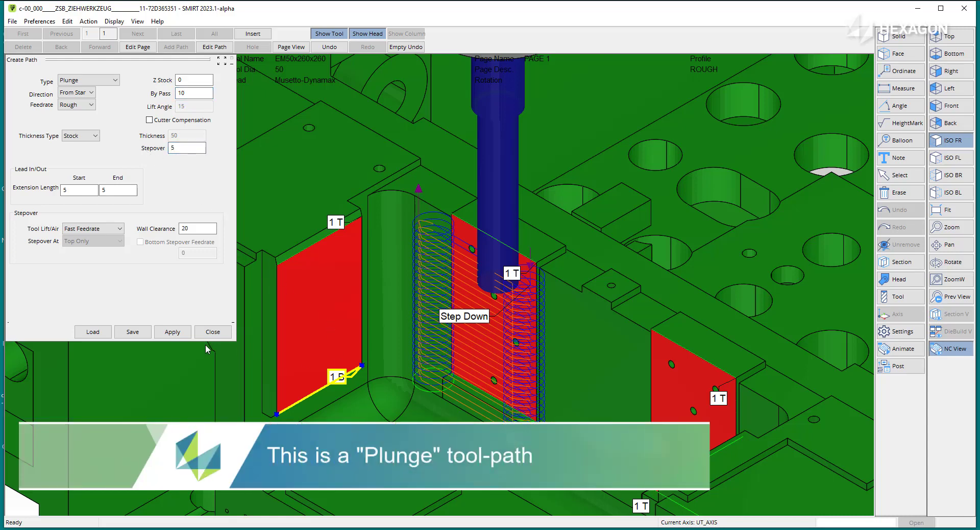
left_click(173, 333)
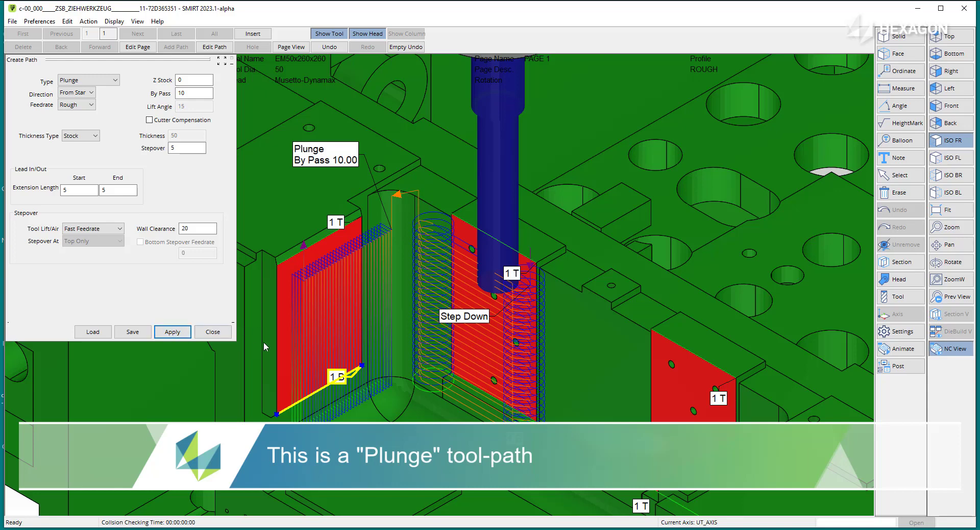
left_click(213, 333)
Step: Play the machining animation of the Plunge toolpath
left_click(879, 352)
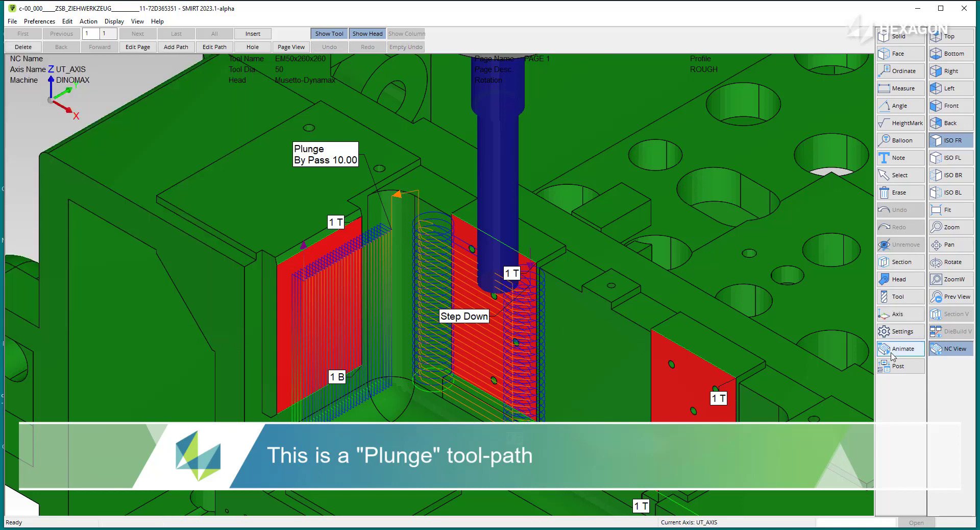
left_click(99, 62)
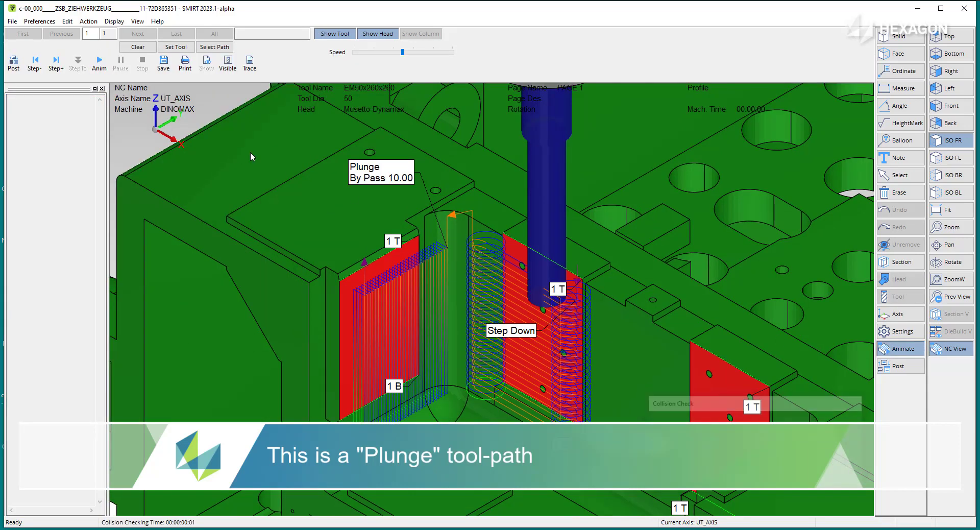
right_click(295, 156)
left_click(327, 217)
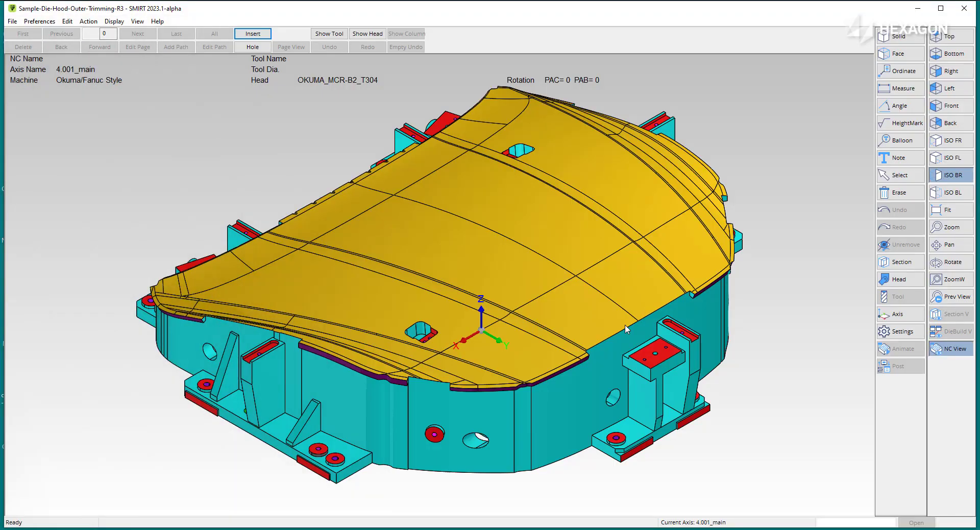
Step: Insert a profile page on the purple trim face along the hood die's edge, using the 50 mm end mill EM50x230x230-0
middle_click_drag(493, 378, 528, 346)
scroll(333, 381, "up", 3)
middle_click_drag(391, 380, 494, 291)
middle_click_drag(535, 397, 471, 262)
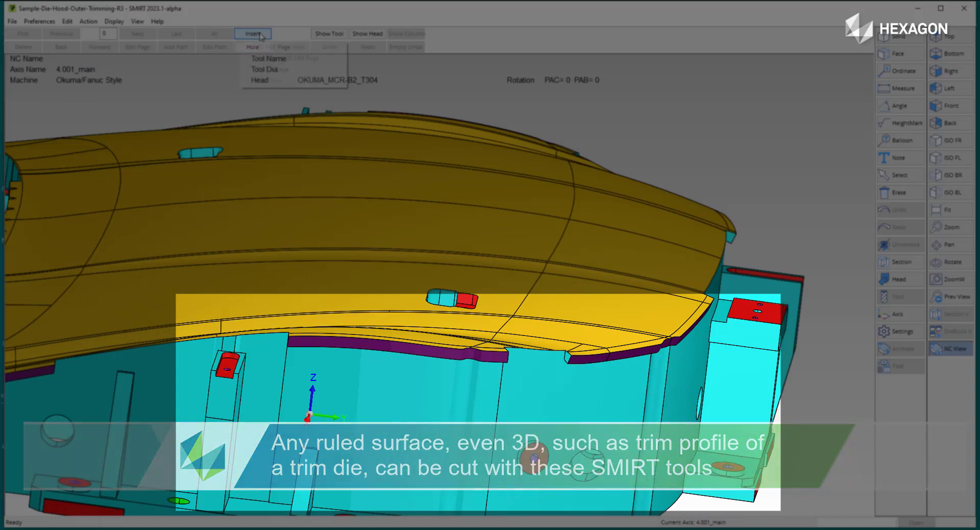
left_click(261, 35)
left_click(274, 68)
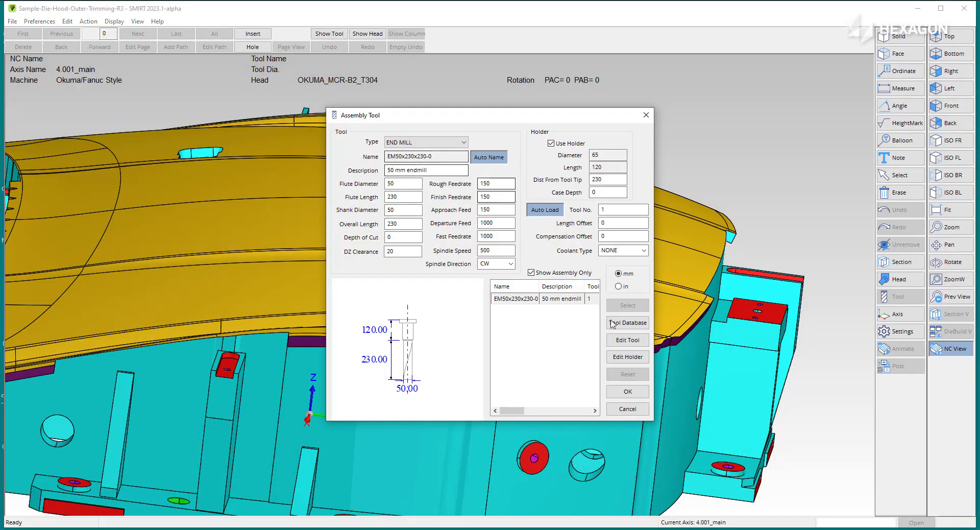
left_click(627, 390)
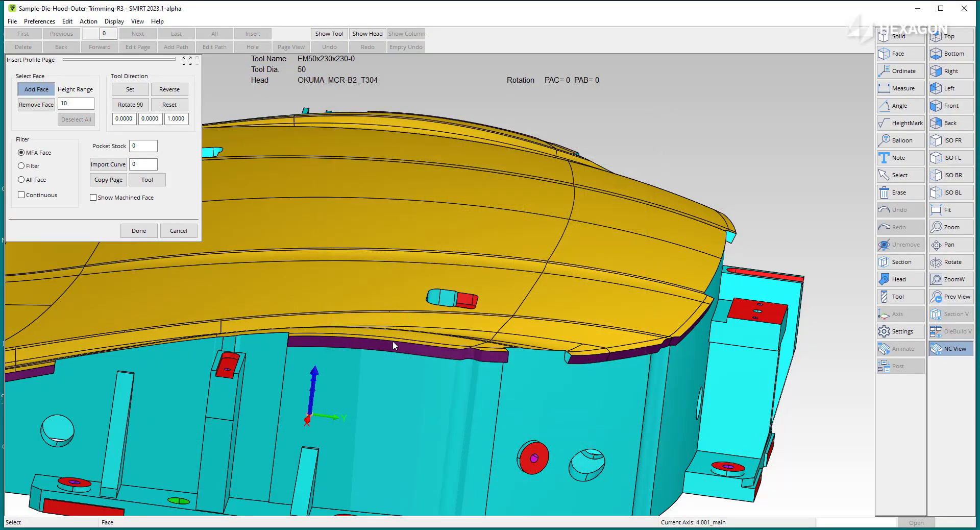
left_click(428, 358)
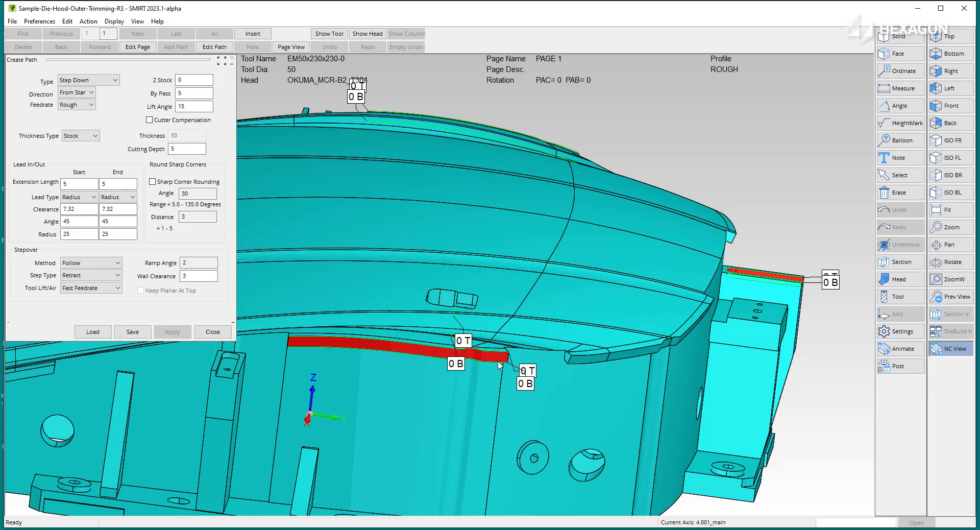
Step: Create a Step Down path with By Pass 5, cutting depth 5 and Follow stepover on the trim face's bottom curve
left_click(493, 358)
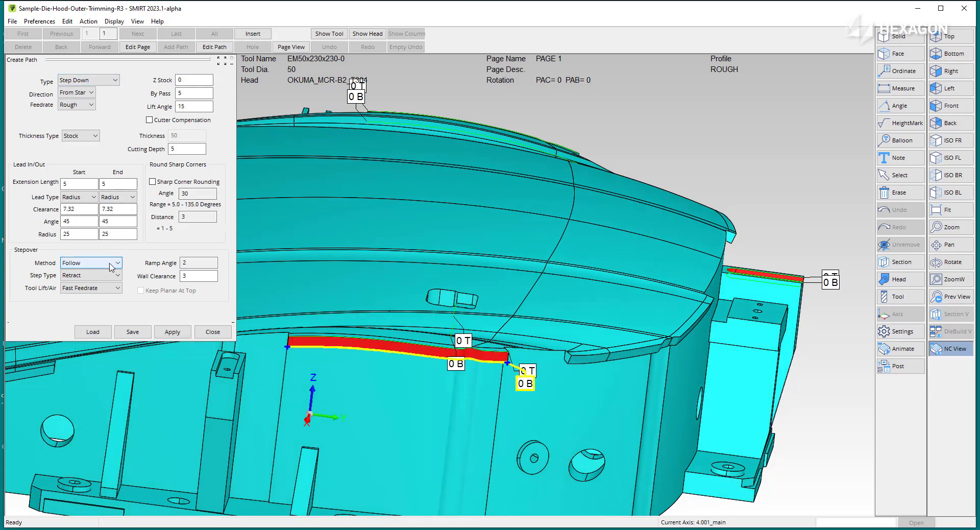
left_click(175, 335)
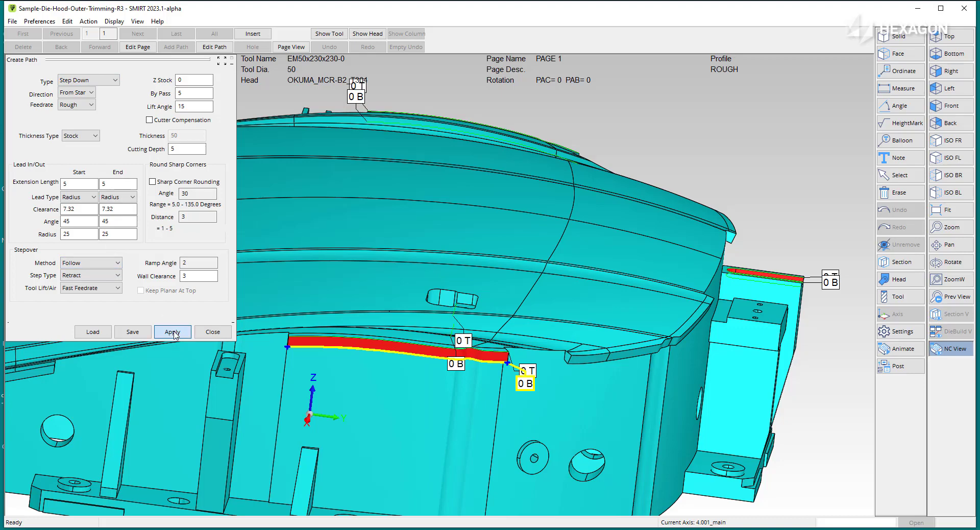
middle_click_drag(459, 399, 484, 394)
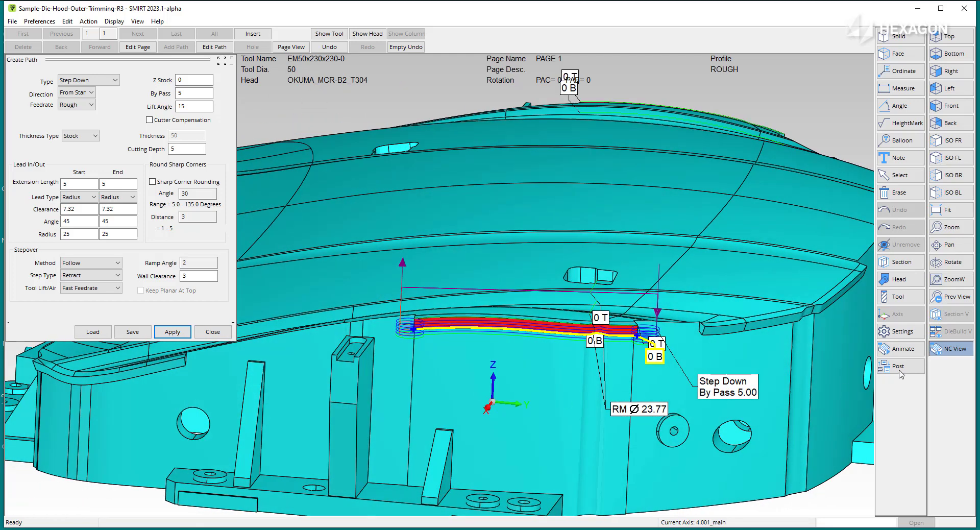
Step: Animate the trim profile's Step Down path with the tool and head displayed, and end the path creation
left_click(908, 351)
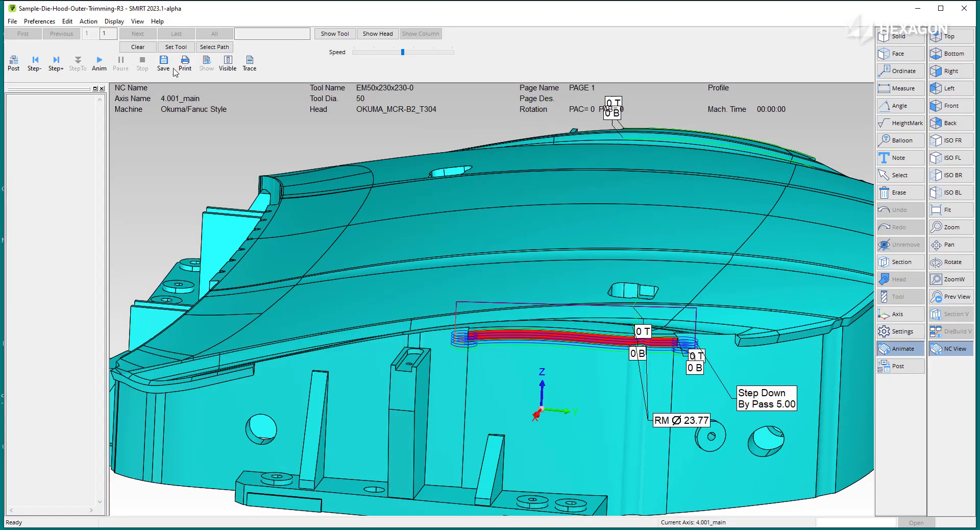
left_click(335, 34)
left_click(377, 34)
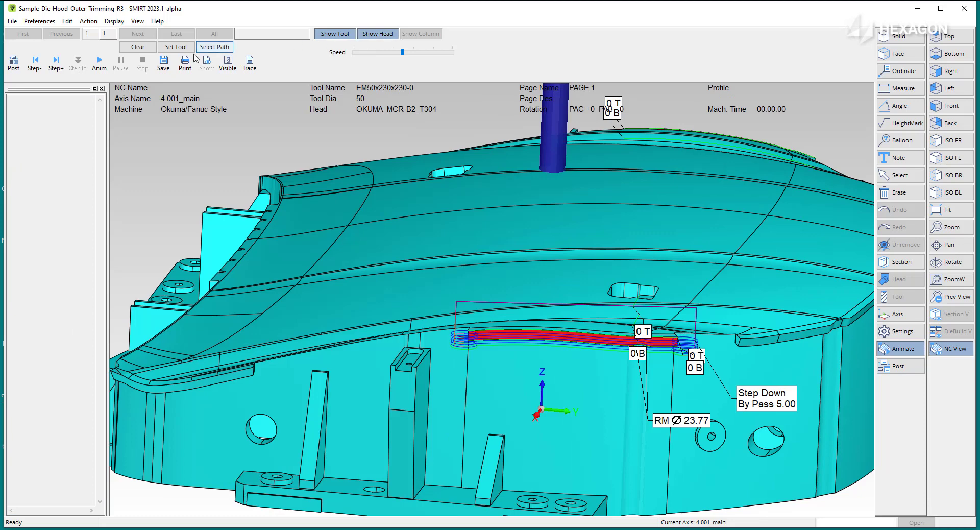
left_click(99, 64)
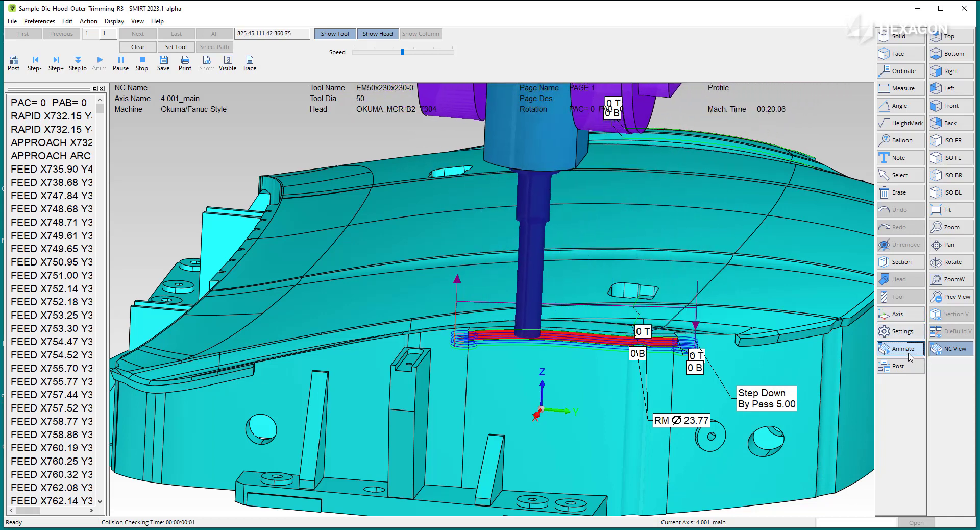
left_click(909, 354)
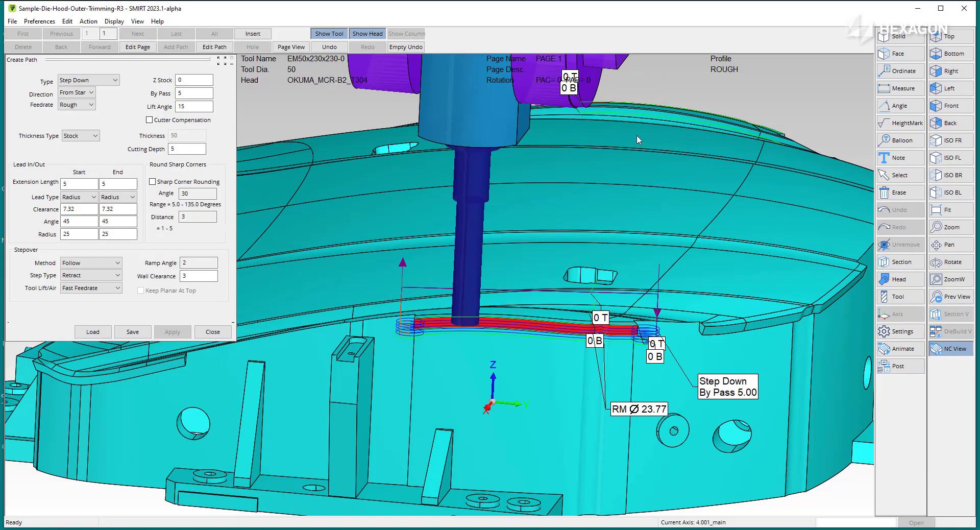
left_click(213, 332)
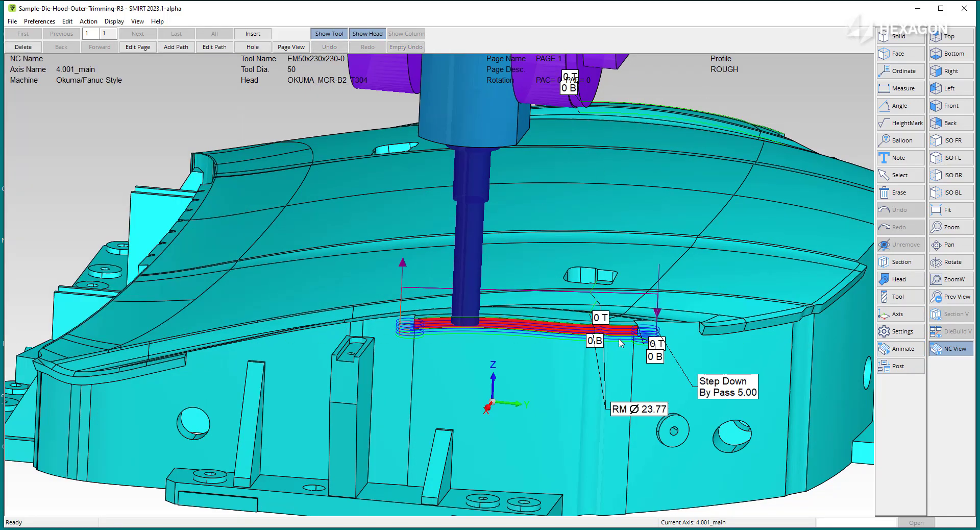
Step: Move the RM re-machining label up onto the red trim face, just above its segment
left_click(952, 279)
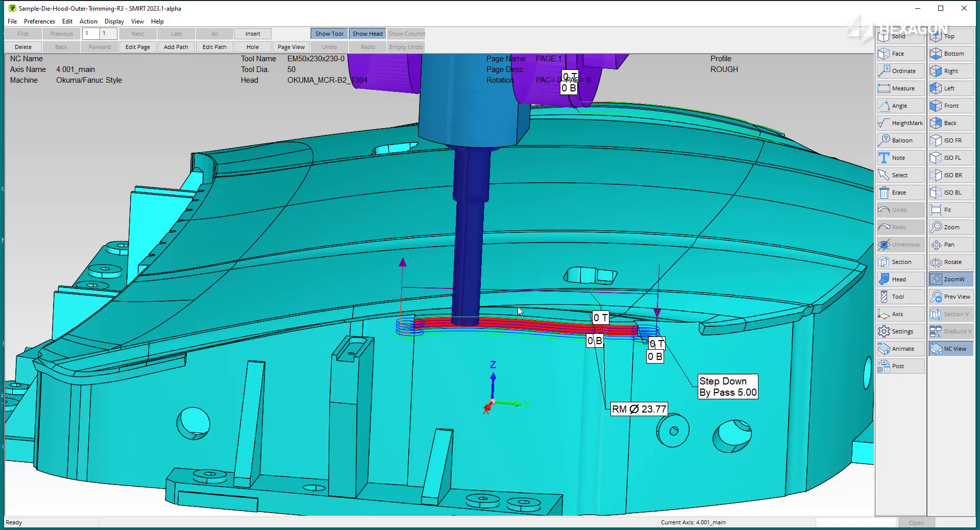
left_click_drag(619, 347, 630, 353)
middle_click_drag(636, 344, 658, 378)
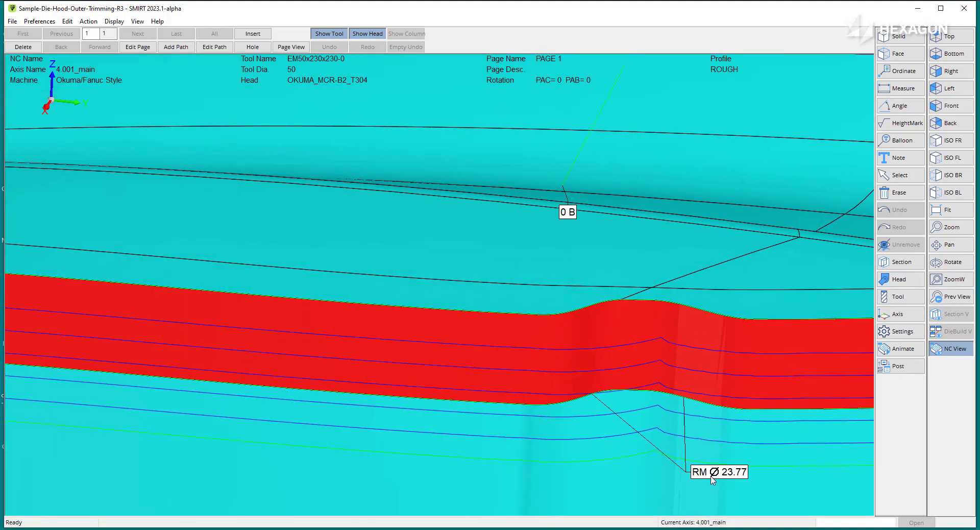
left_click_drag(714, 480, 661, 326)
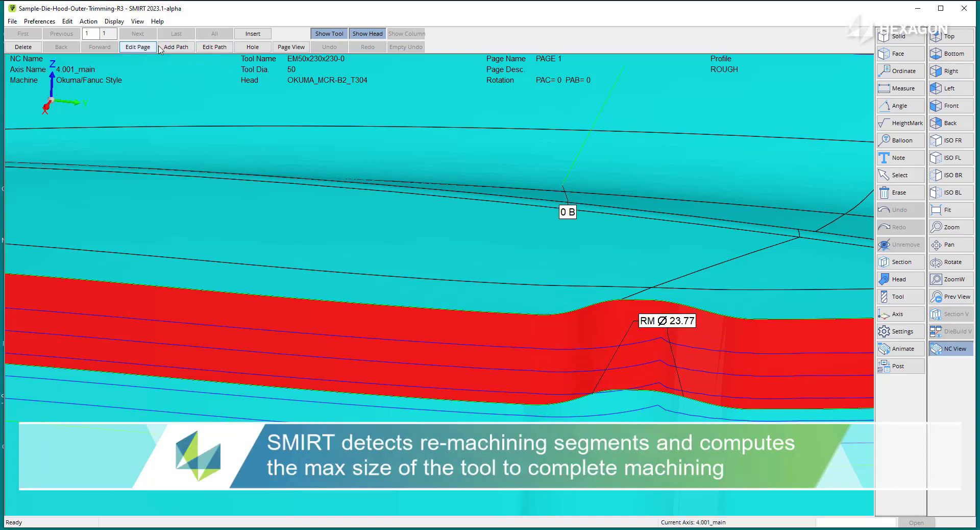
Step: Insert a re-machining page on the trim face's RM segment, using the 20 mm end mill EM20x120x150-0 from the tool database
left_click(137, 47)
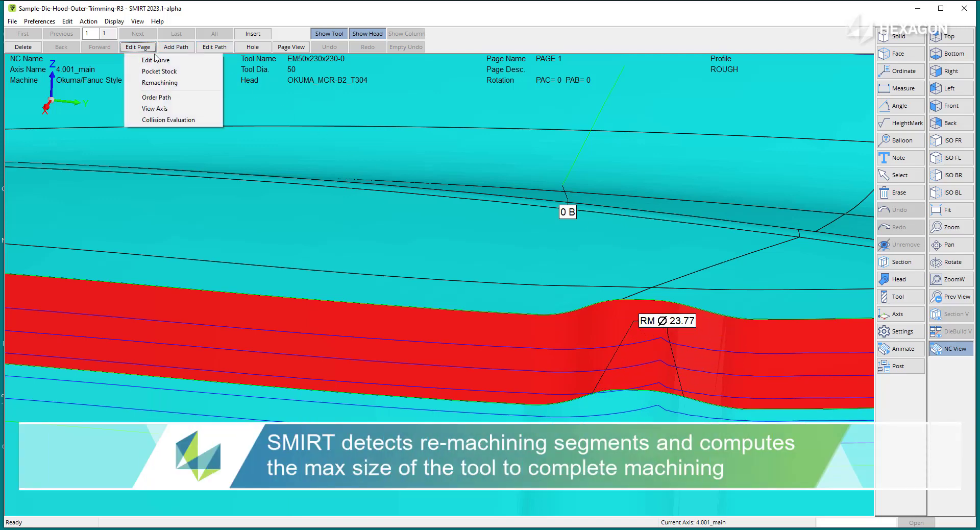
left_click(175, 84)
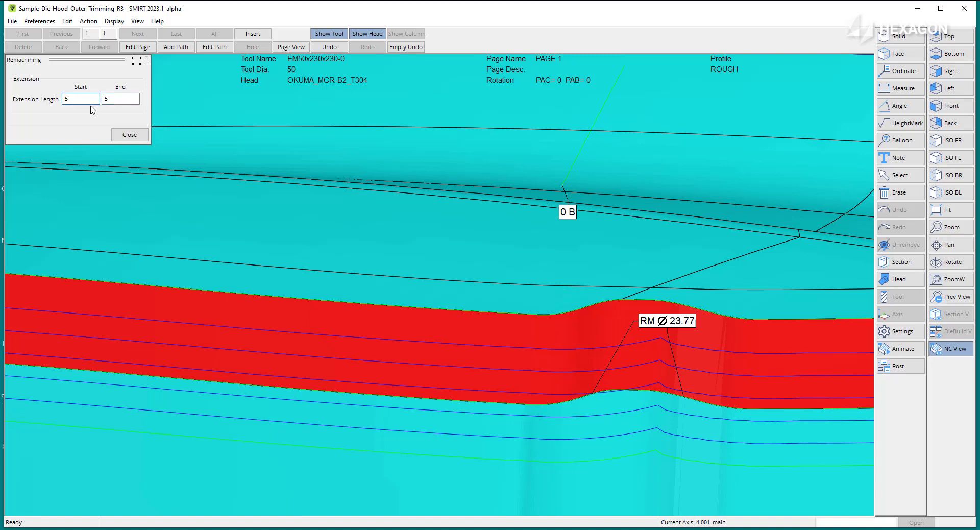
left_click(656, 316)
right_click(504, 245)
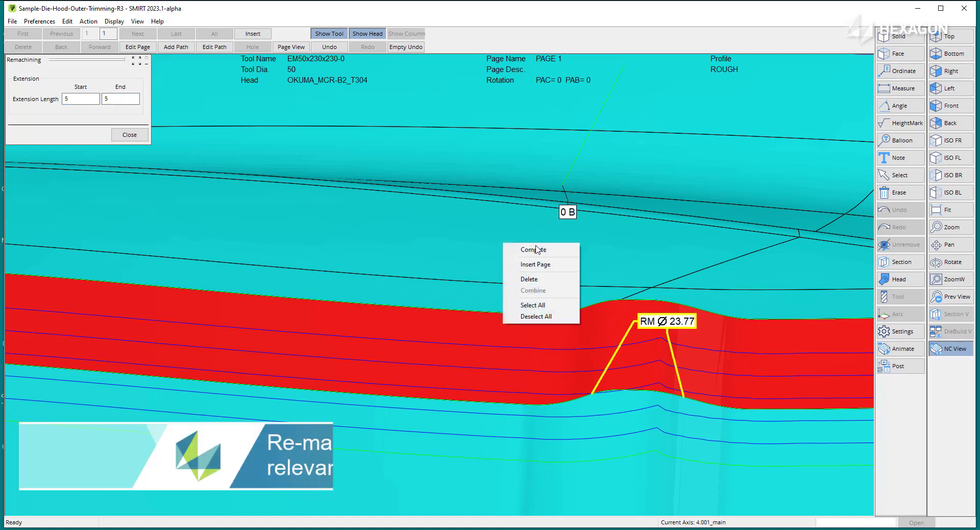
left_click(557, 266)
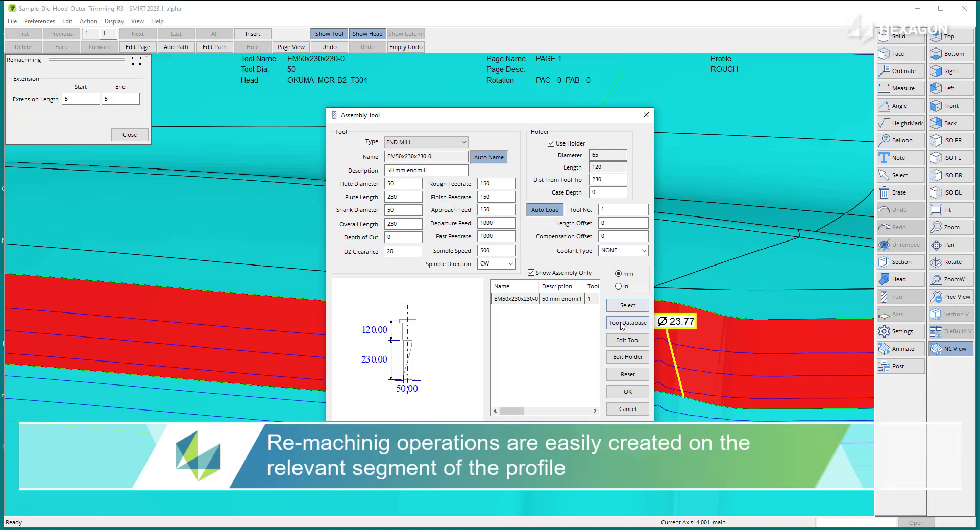
left_click(622, 324)
left_click(384, 141)
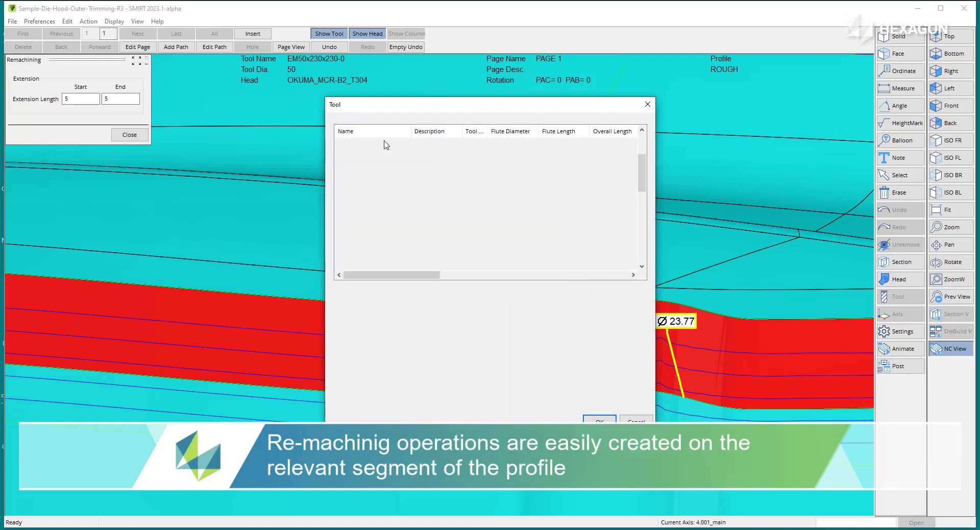
left_click(600, 419)
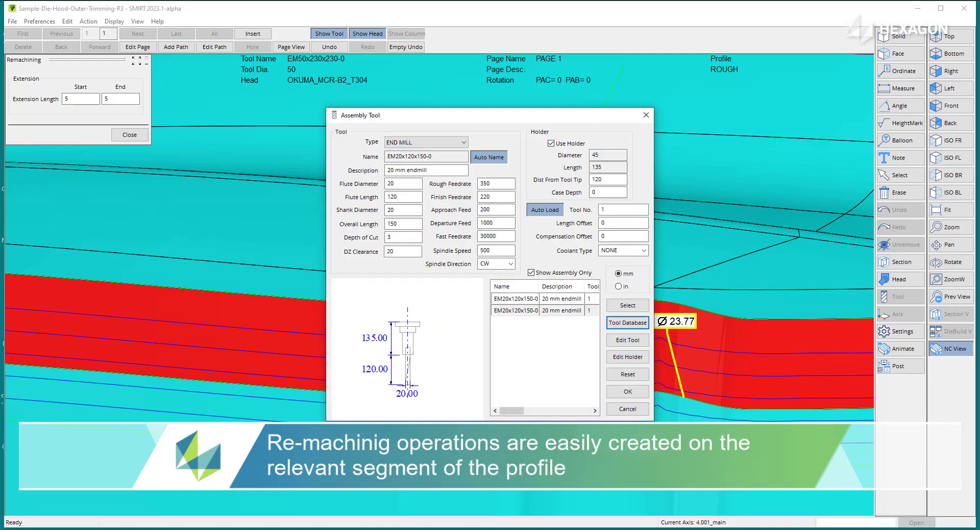
left_click(631, 392)
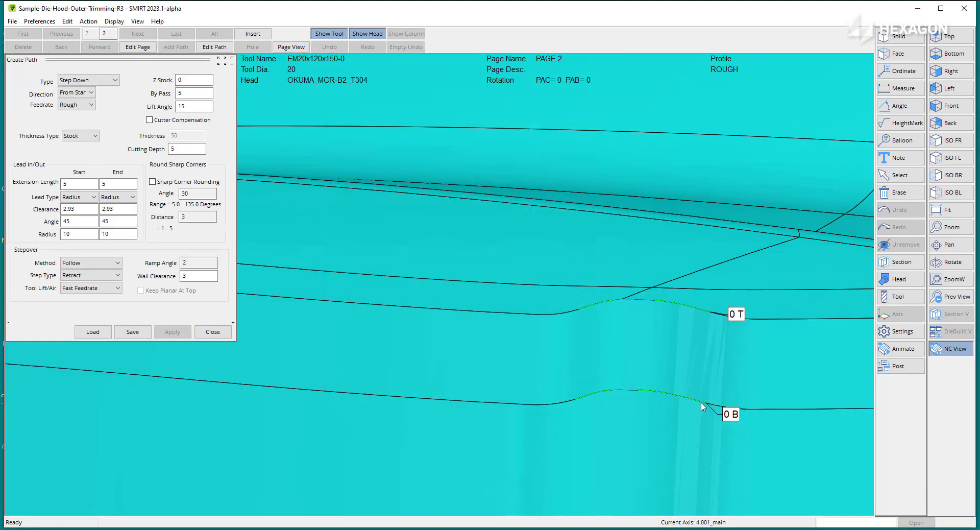
Step: Create a Step Down path with By Pass 5 and cutting depth 5 on the re-machining segment's bottom curve, and animate it
left_click(699, 404)
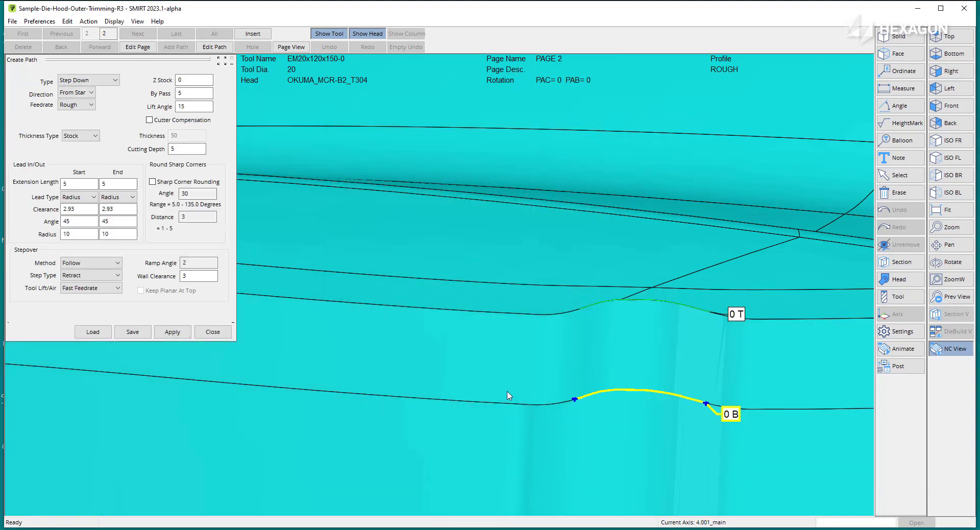
left_click(167, 333)
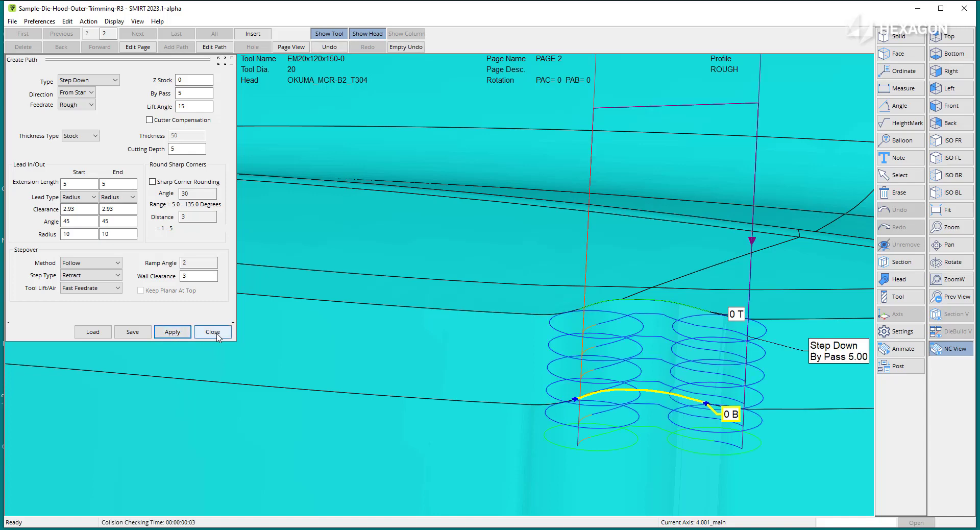
left_click(901, 349)
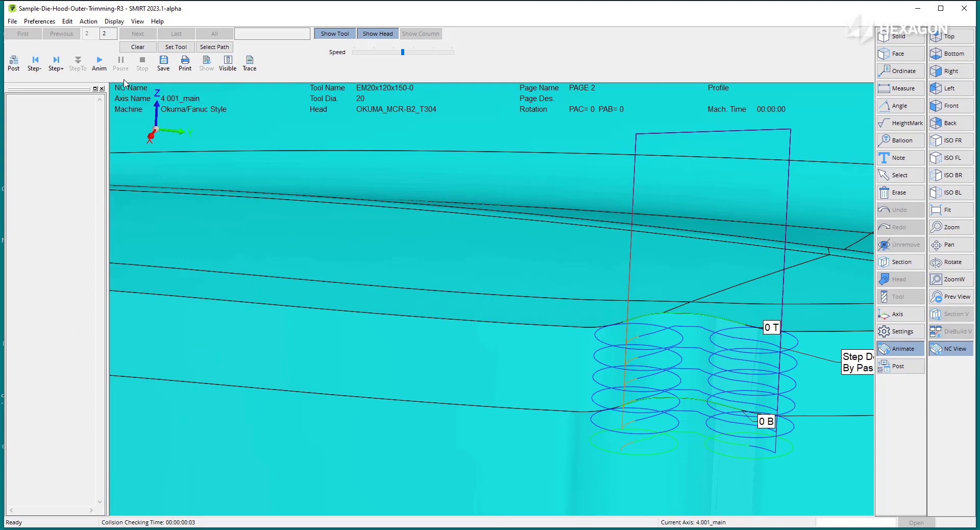
left_click(107, 70)
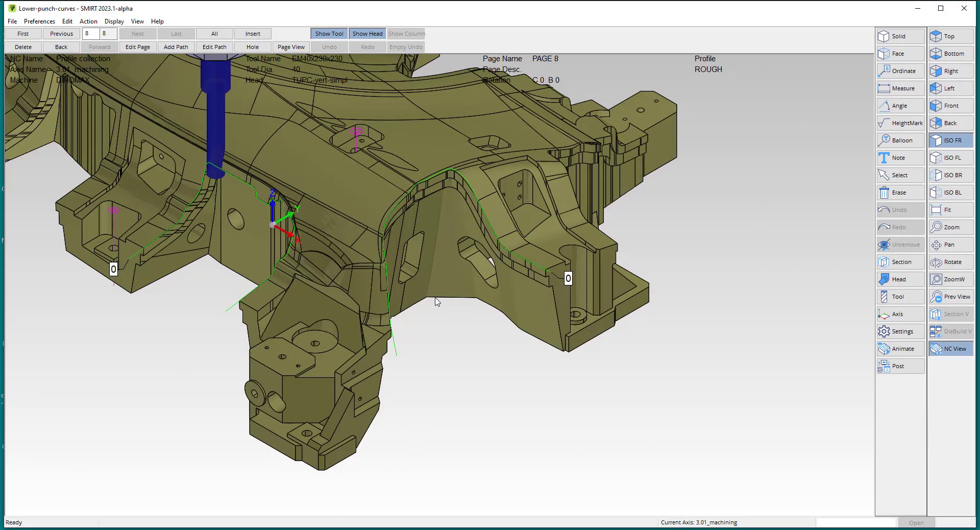
scroll(452, 296, "up", 1)
middle_click_drag(452, 297, 424, 287)
scroll(413, 281, "up", 2)
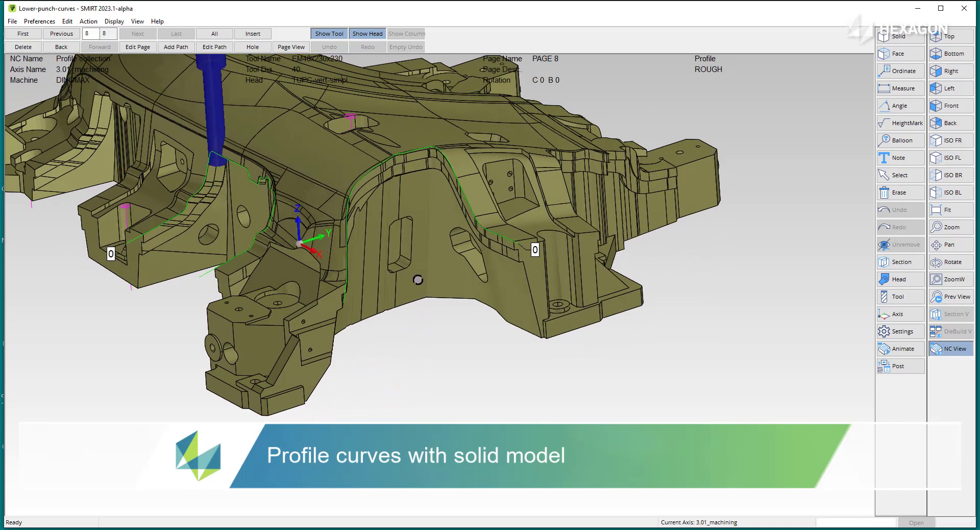
scroll(458, 262, "up", 3)
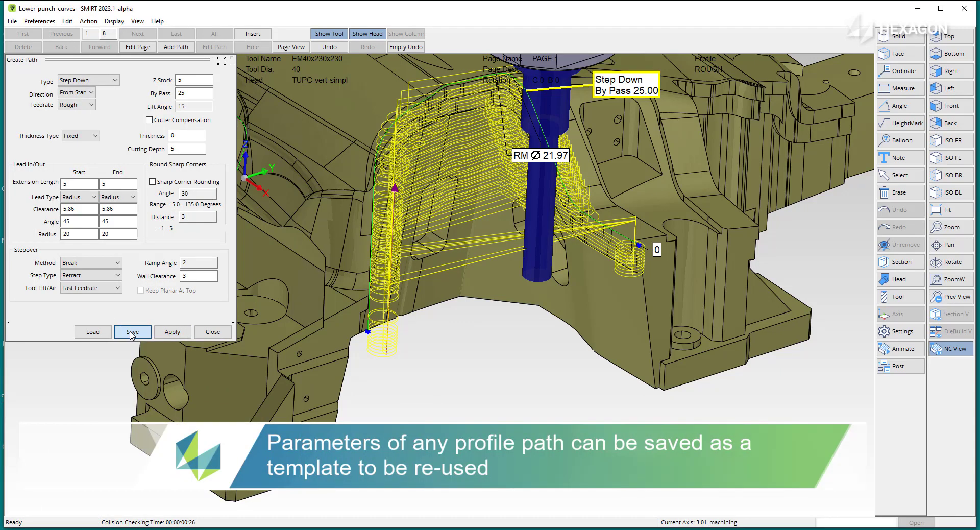
Step: Save the Step Down path parameters as a profile template named Trim-profile-rough
left_click(132, 333)
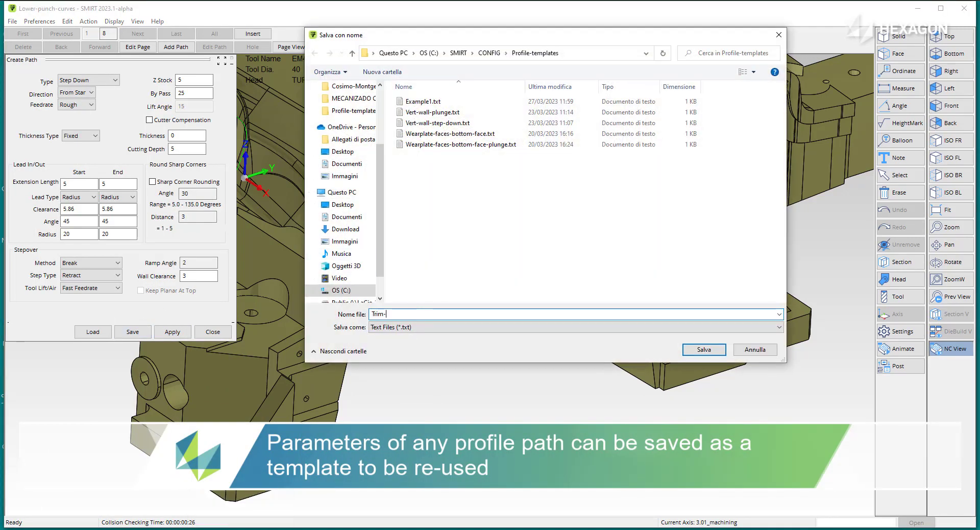
type("Trim-profile-rough")
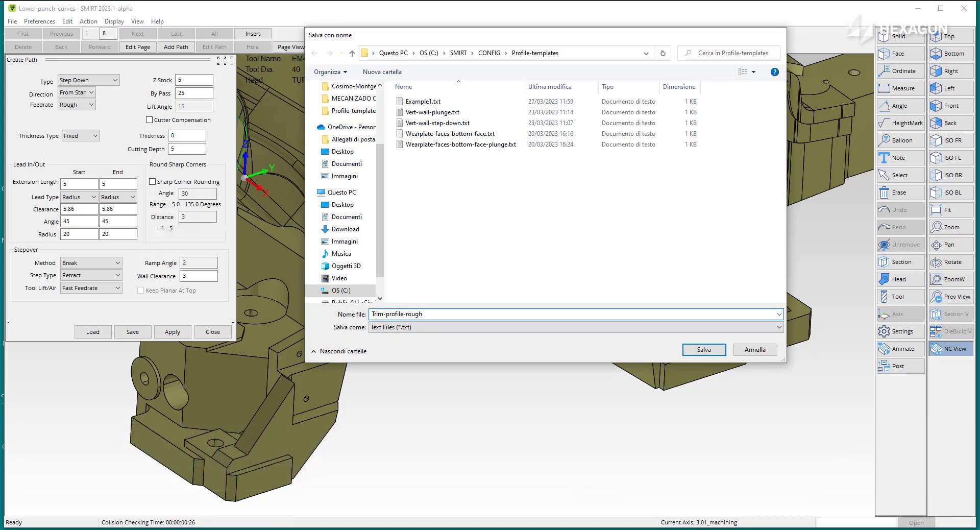
key("Return")
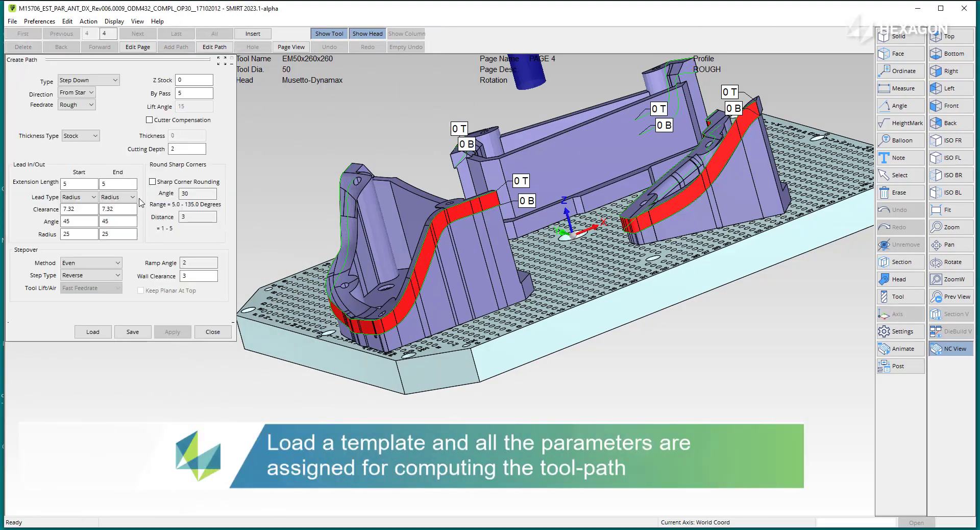
Step: Load the Trim-profile-rough.txt template and apply its Step Down parameters to the top curve of the front trim face
left_click(99, 333)
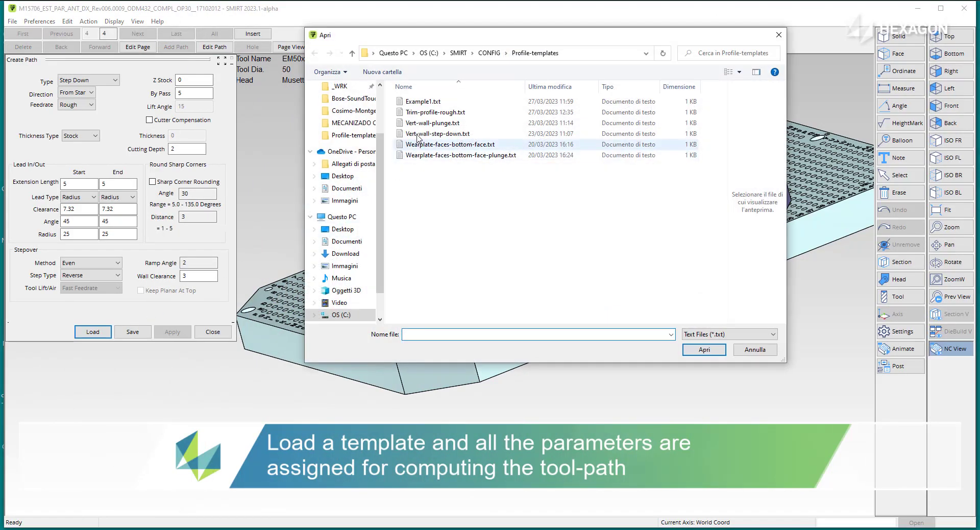
left_click(429, 112)
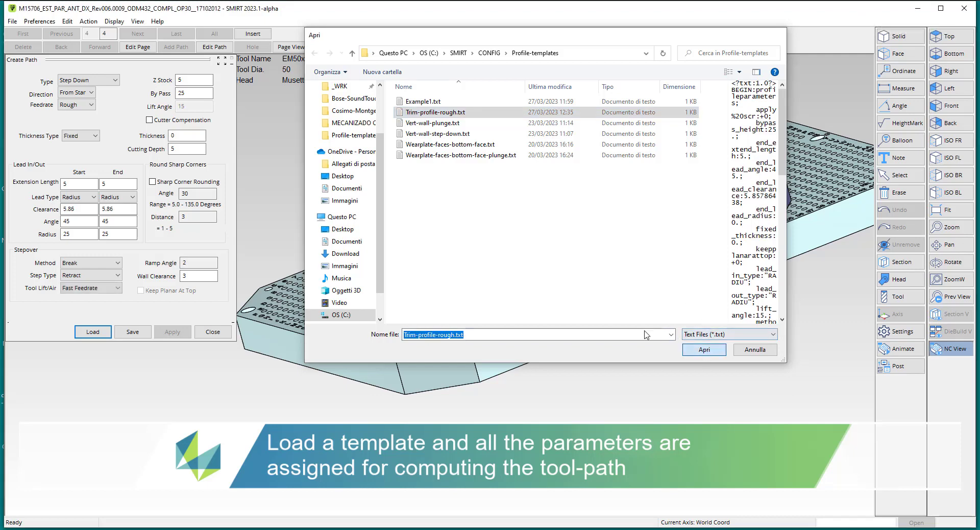
key("Return")
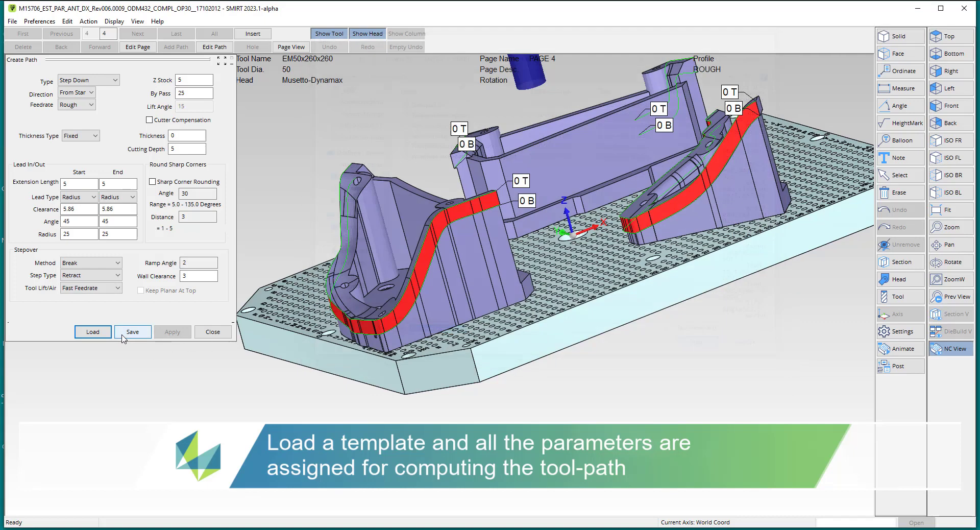
left_click(503, 196)
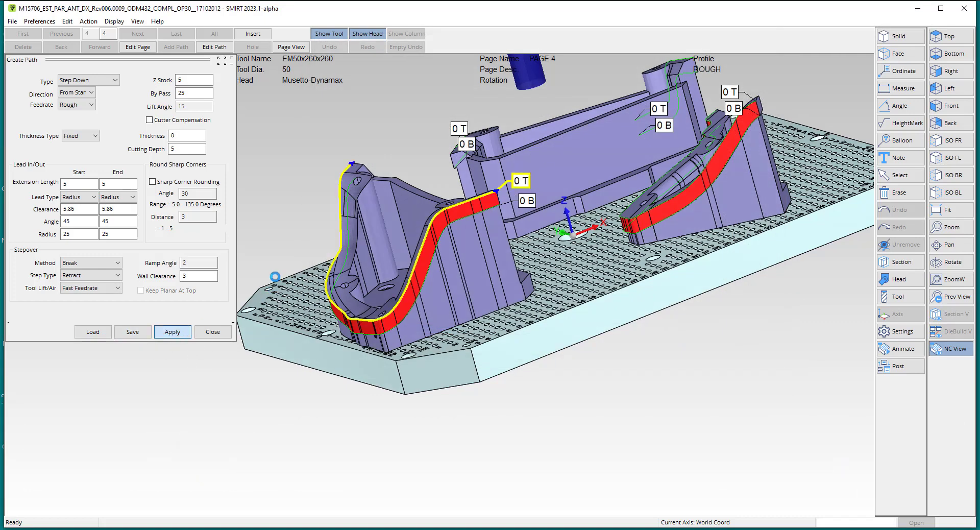